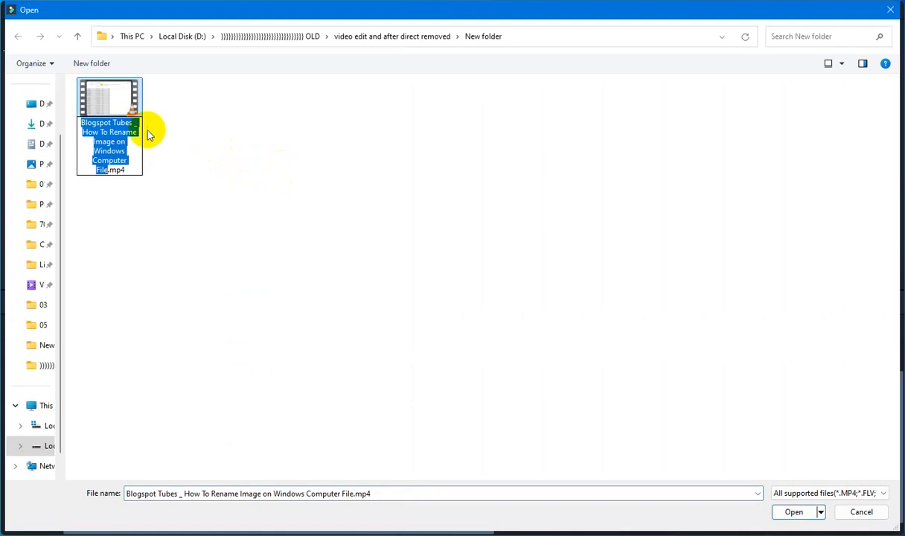
Rename the video file to "How To Rename Image on Windows Computer File" by removing the "Blogspot Tubes _" prefix, and copy the new name
{"action": "left_click", "coordinate": [143, 116]}
{"action": "key", "text": "BackSpace"}
{"action": "key", "text": "BackSpace"}
{"action": "key", "text": "BackSpace"}
{"action": "key", "text": "BackSpace"}
{"action": "key", "text": "BackSpace"}
{"action": "key", "text": "BackSpace"}
{"action": "key", "text": "BackSpace"}
{"action": "key", "text": "BackSpace"}
{"action": "key", "text": "BackSpace"}
{"action": "key", "text": "BackSpace"}
{"action": "key", "text": "BackSpace"}
{"action": "key", "text": "BackSpace"}
{"action": "key", "text": "BackSpace"}
{"action": "key", "text": "BackSpace"}
{"action": "key", "text": "BackSpace"}
{"action": "key", "text": "BackSpace"}
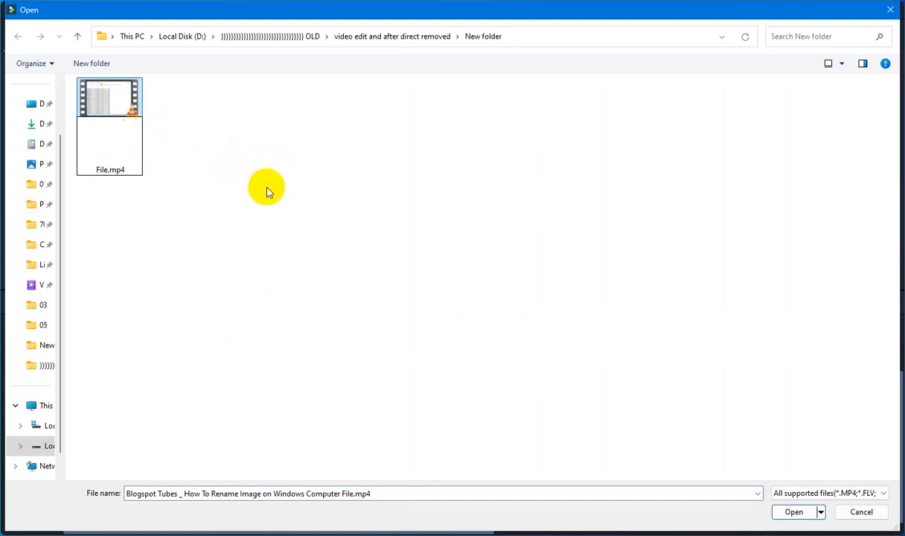
{"action": "left_click", "coordinate": [134, 144]}
{"action": "left_click", "coordinate": [106, 111]}
{"action": "key", "text": "ctrl+c"}
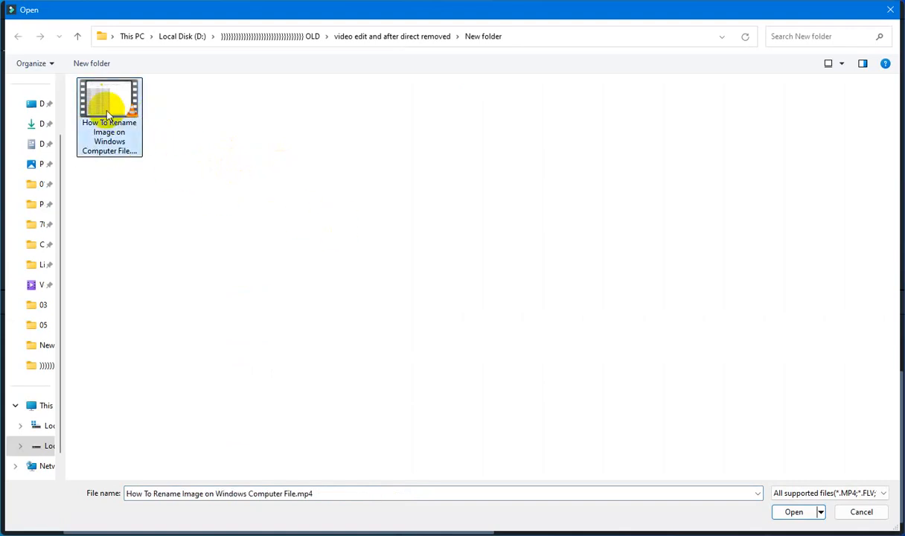
{"action": "left_click", "coordinate": [271, 188]}
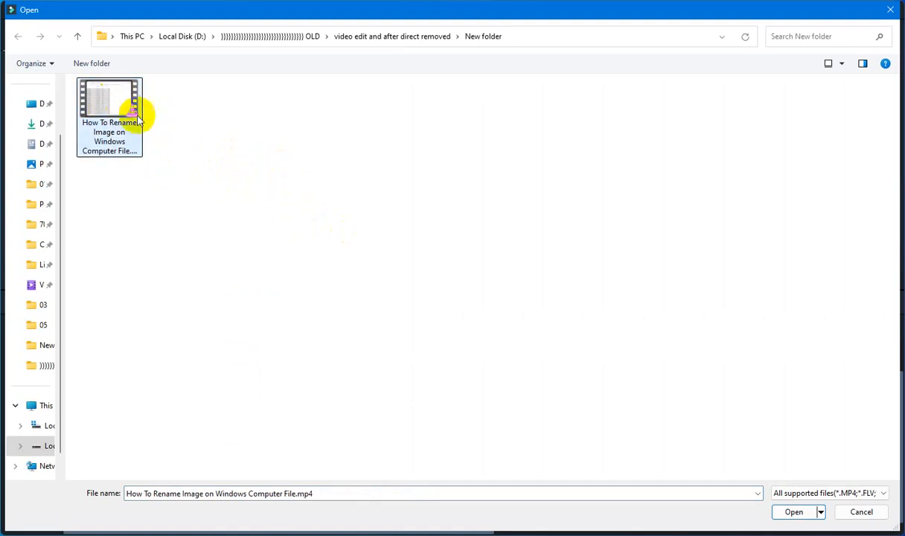
Import the renamed video onto video track 1, keeping the project settings, and extend the FBAUD audio clip to the video's end
{"action": "double_click", "coordinate": [121, 101]}
{"action": "left_click_drag", "start_coordinate": [174, 113], "coordinate": [698, 465]}
{"action": "left_click", "coordinate": [577, 302]}
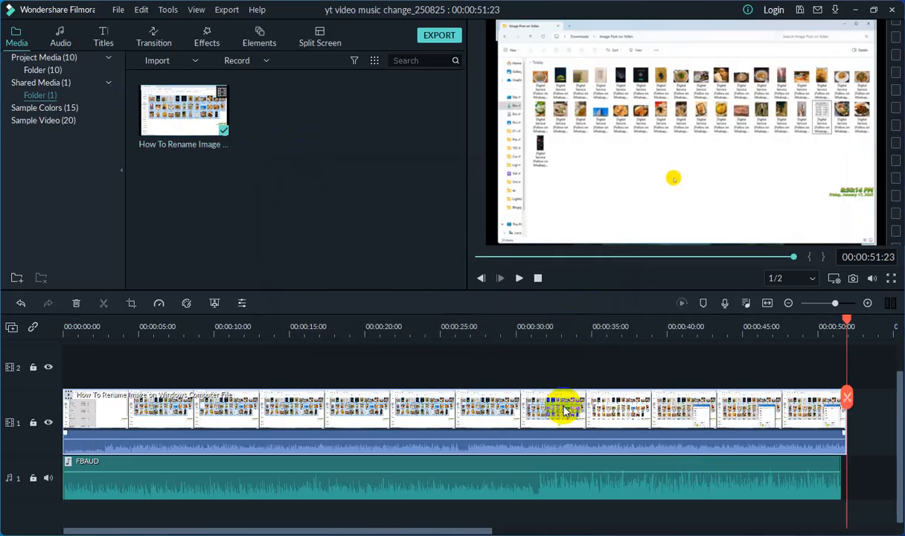
{"action": "left_click", "coordinate": [738, 486]}
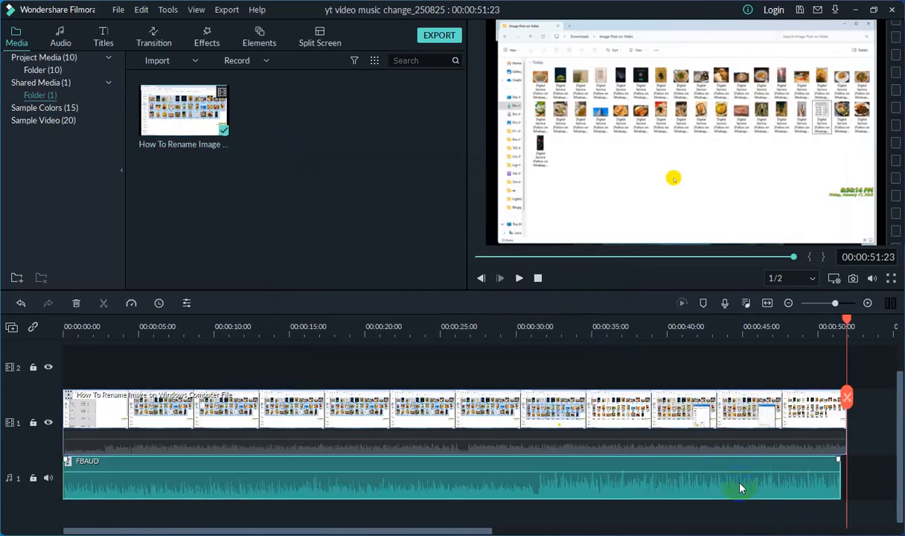
{"action": "left_click_drag", "start_coordinate": [839, 479], "coordinate": [847, 481]}
Export the project as a local MP4, using the copied title "How To Rename Image on Windows Computer File" as its name
{"action": "left_click", "coordinate": [455, 34]}
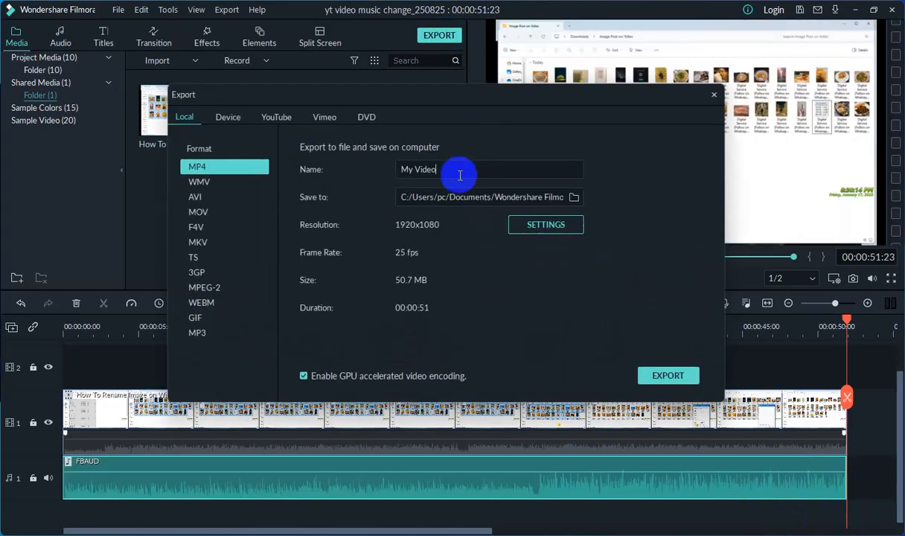
{"action": "triple_click", "coordinate": [460, 174]}
{"action": "key", "text": "ctrl+v"}
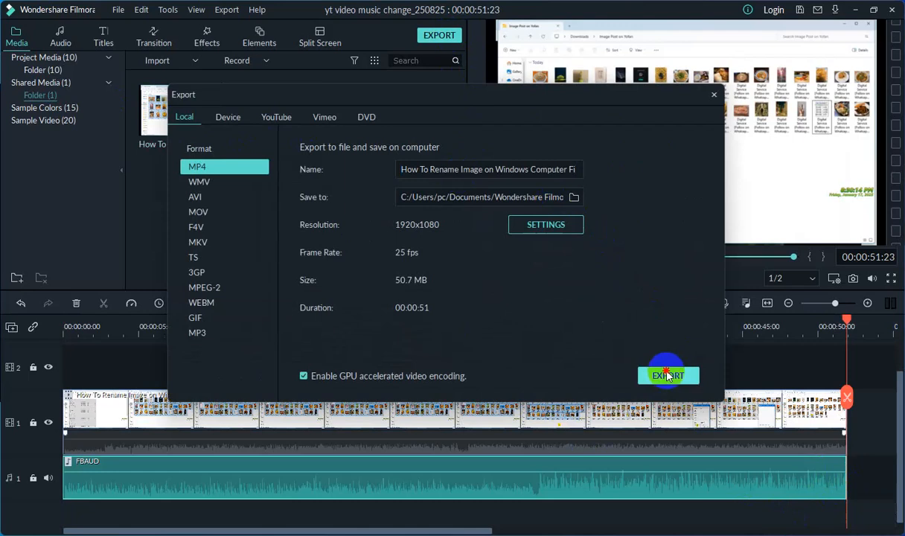
{"action": "left_click", "coordinate": [667, 372]}
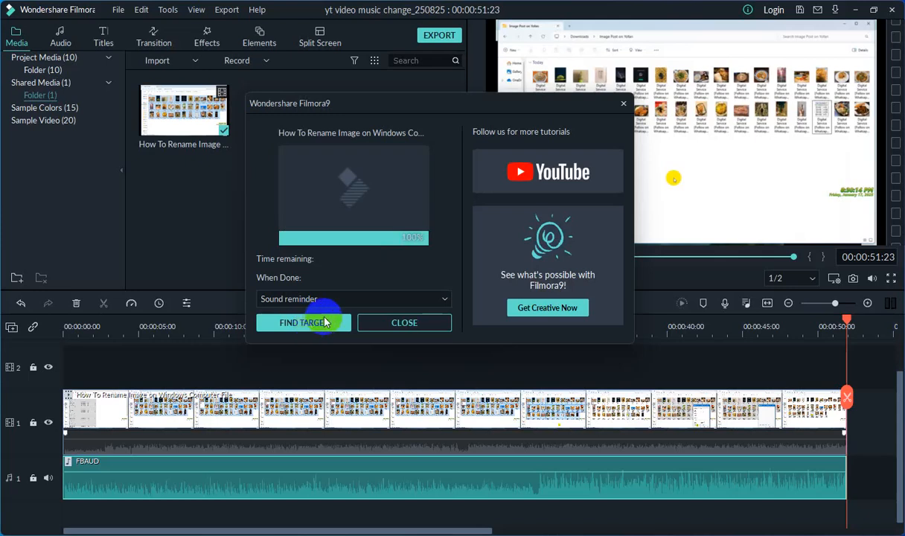
Locate the exported video in the Output folder, complete its name to "How To Rename Image on Windows Computer File", and minimize the folder
{"action": "left_click", "coordinate": [313, 322]}
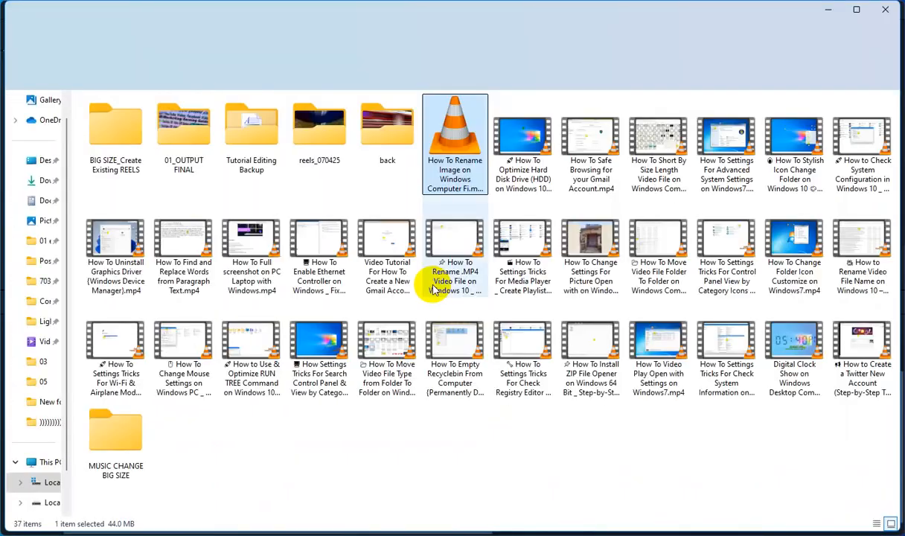
{"action": "left_click", "coordinate": [514, 435]}
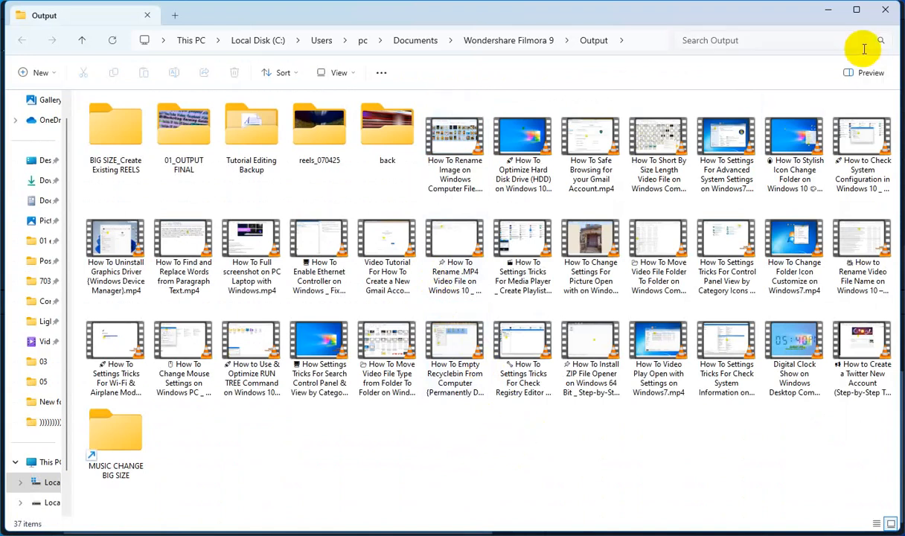
{"action": "left_click", "coordinate": [828, 10]}
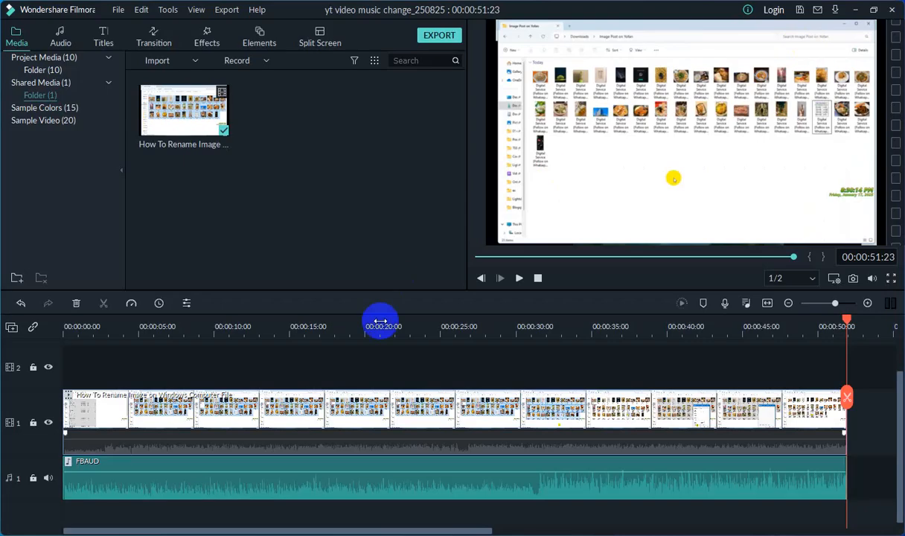
Delete the How To Rename Image video from the timeline and from the shared media folder, keeping the FBAUD audio
{"action": "left_click", "coordinate": [337, 407]}
{"action": "key", "text": "Delete"}
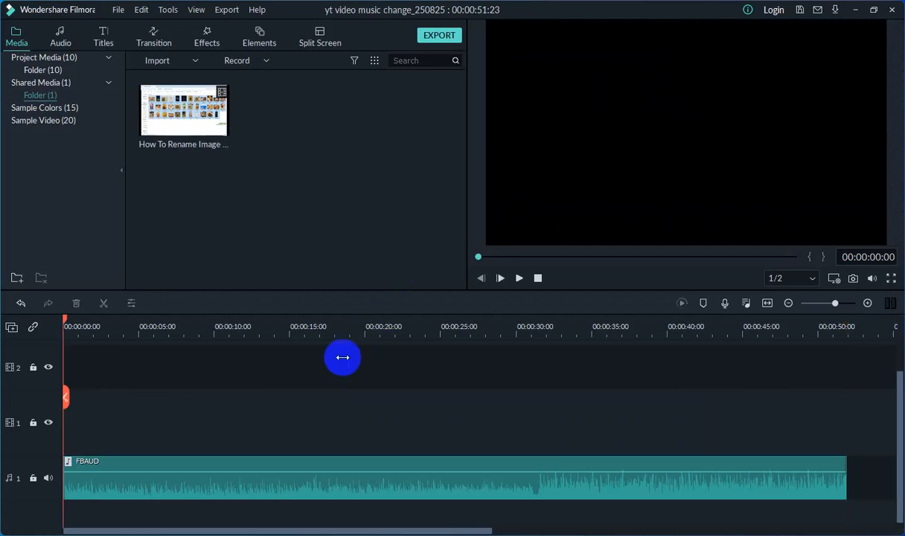
{"action": "left_click", "coordinate": [145, 102]}
{"action": "key", "text": "Delete"}
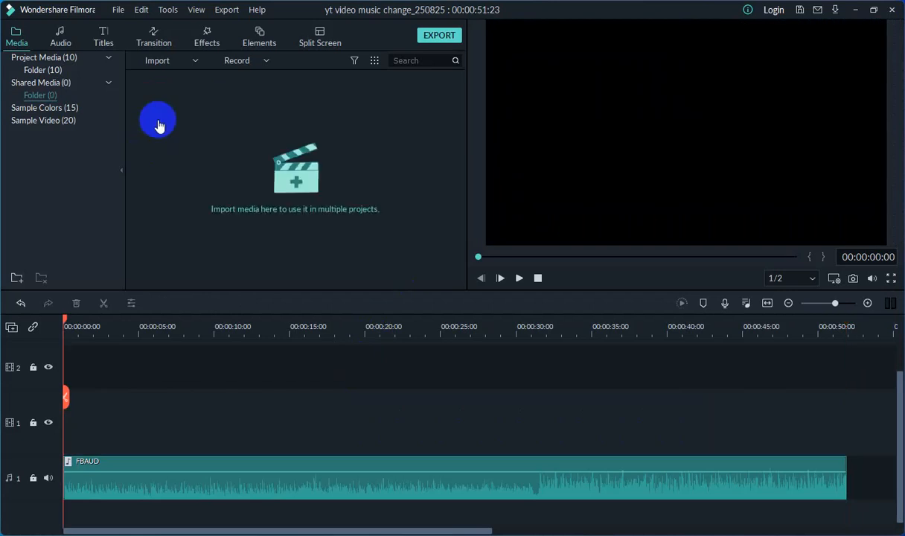
Switch to File Explorer and copy the "Blogspot Tubes _ Digital Clock Show on Desktop" video from the 250825_DUE for EDIT folder
{"action": "key", "text": "alt+Tab"}
{"action": "left_click", "coordinate": [160, 122]}
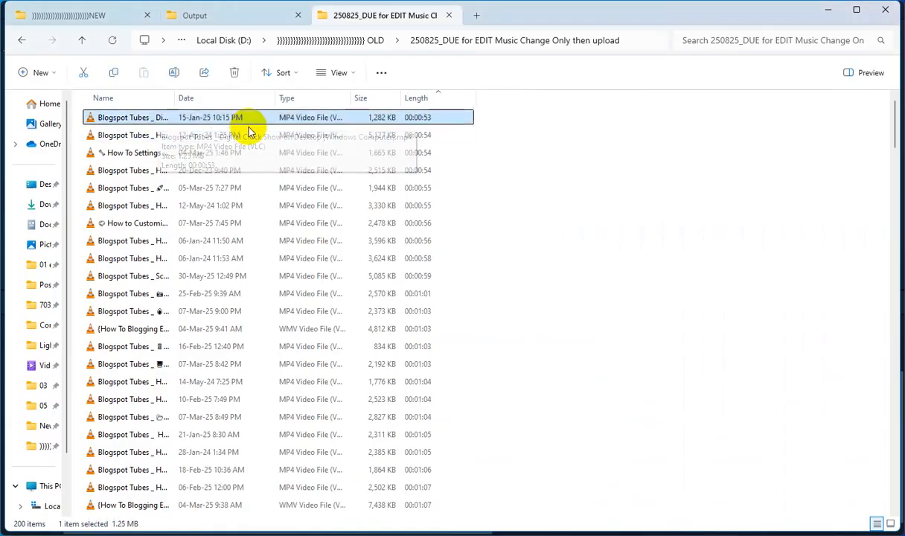
{"action": "key", "text": "ctrl+c"}
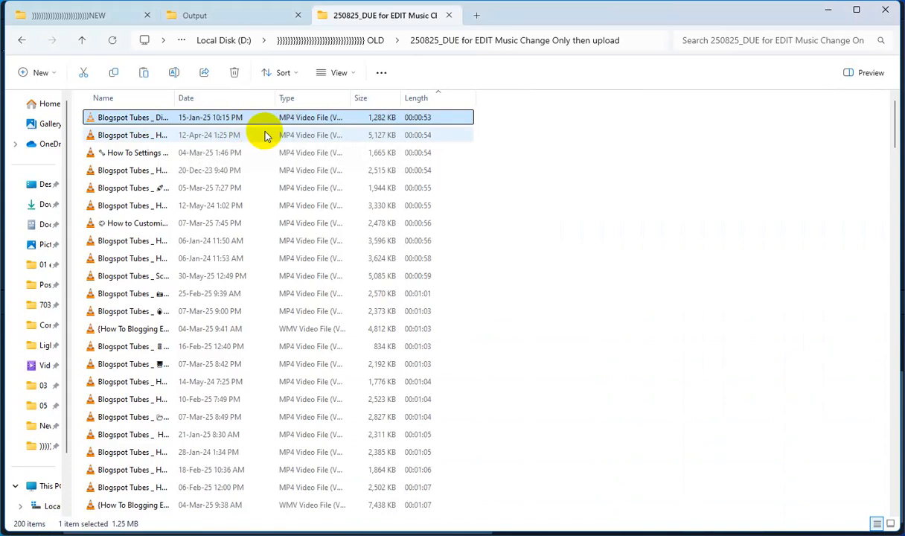
Return to Filmora's media import dialog and replace the old How To Rename Image file with the copied Digital Clock video
{"action": "key", "text": "alt+Tab"}
{"action": "left_click", "coordinate": [215, 127]}
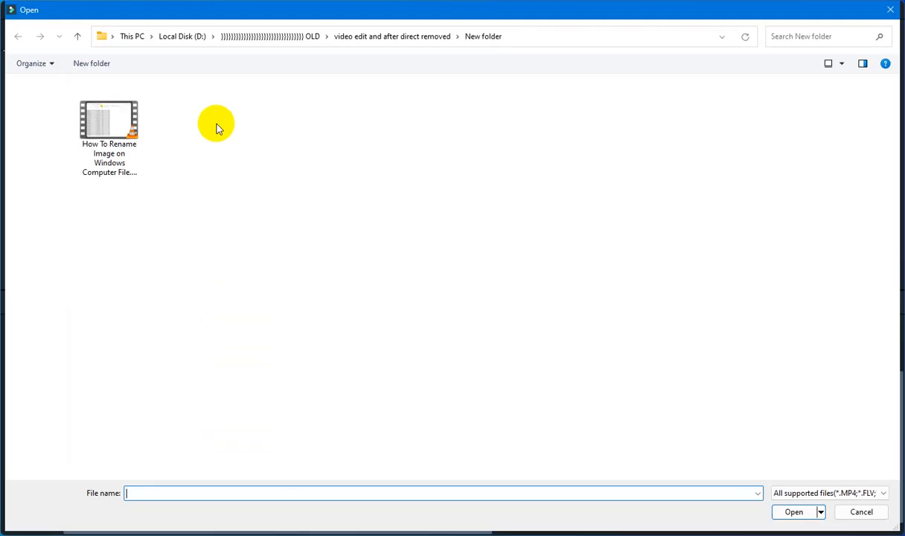
{"action": "double_click", "coordinate": [114, 123]}
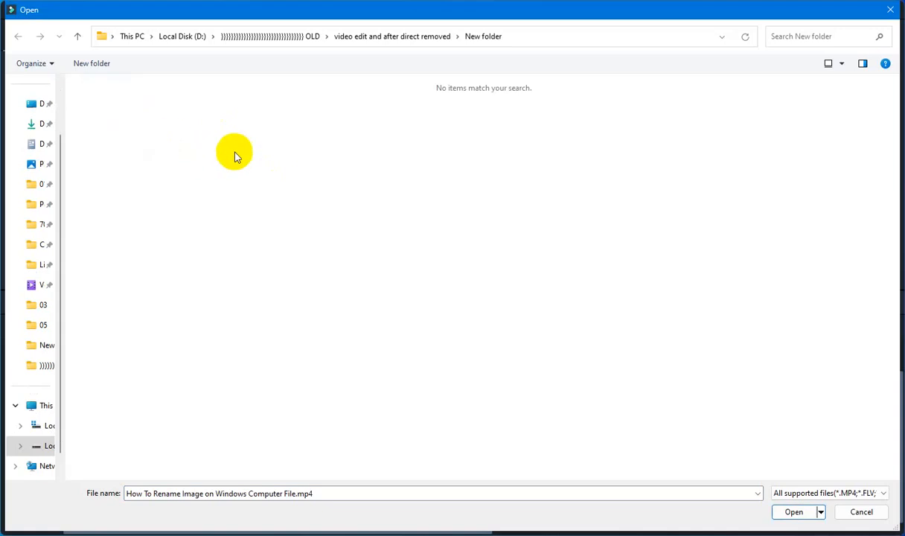
{"action": "key", "text": "ctrl+v"}
Rename the pasted video to "Digital Clock Show on Desktop {Windows Computer}" by removing the "Blogspot Tubes _" prefix, and copy the new name
{"action": "left_click", "coordinate": [136, 124]}
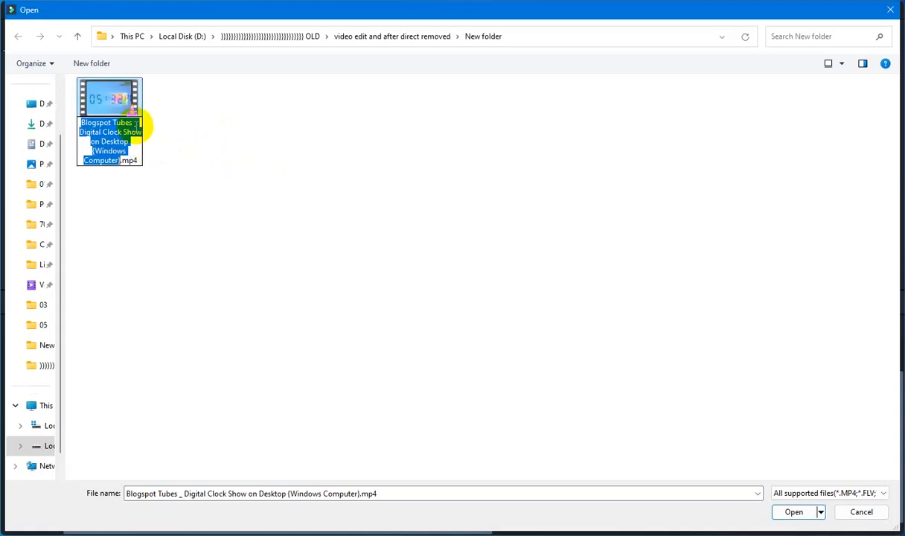
{"action": "key", "text": "Return"}
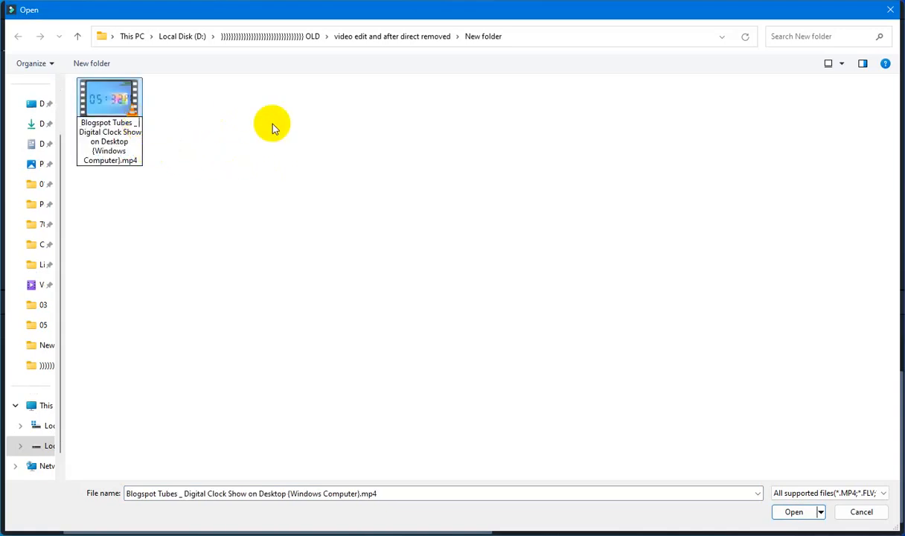
{"action": "key", "text": "shift+Home"}
{"action": "key", "text": "BackSpace"}
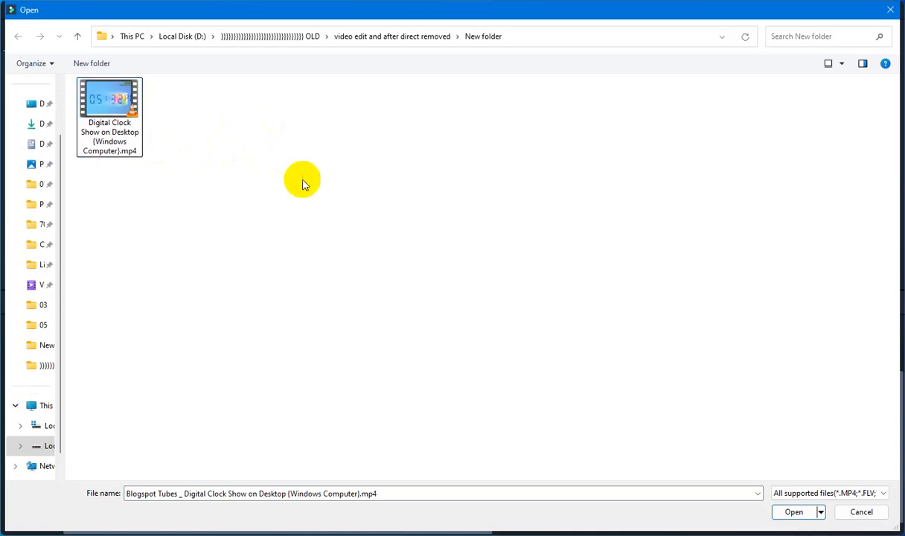
{"action": "left_click", "coordinate": [112, 103]}
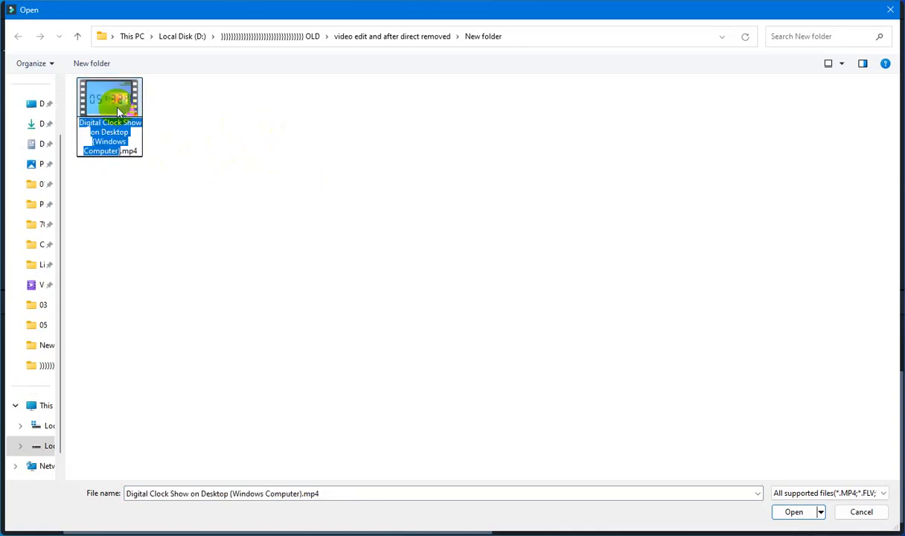
{"action": "left_click", "coordinate": [237, 215]}
Import the Digital Clock video onto video track 1, keeping the 1920 x 1080 25fps project settings, and extend FBAUD to its end
{"action": "double_click", "coordinate": [140, 108]}
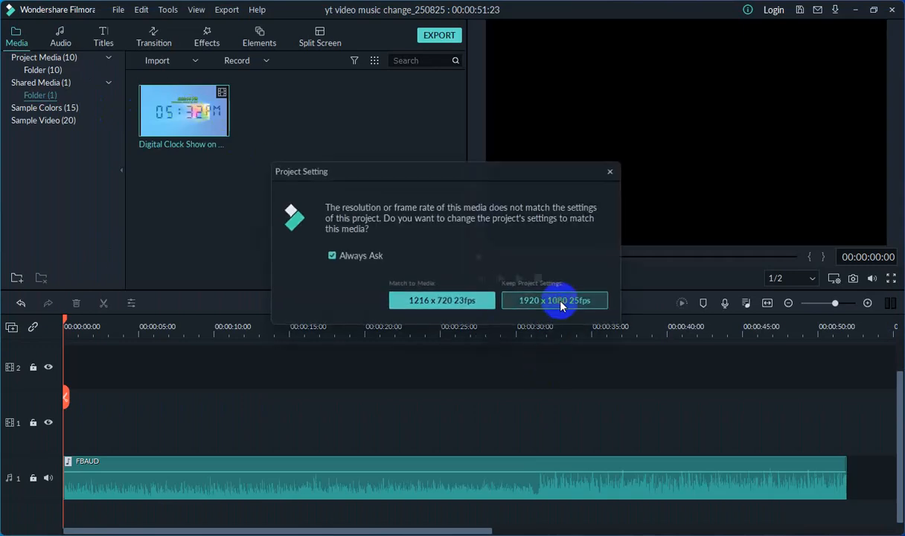
{"action": "left_click", "coordinate": [555, 305]}
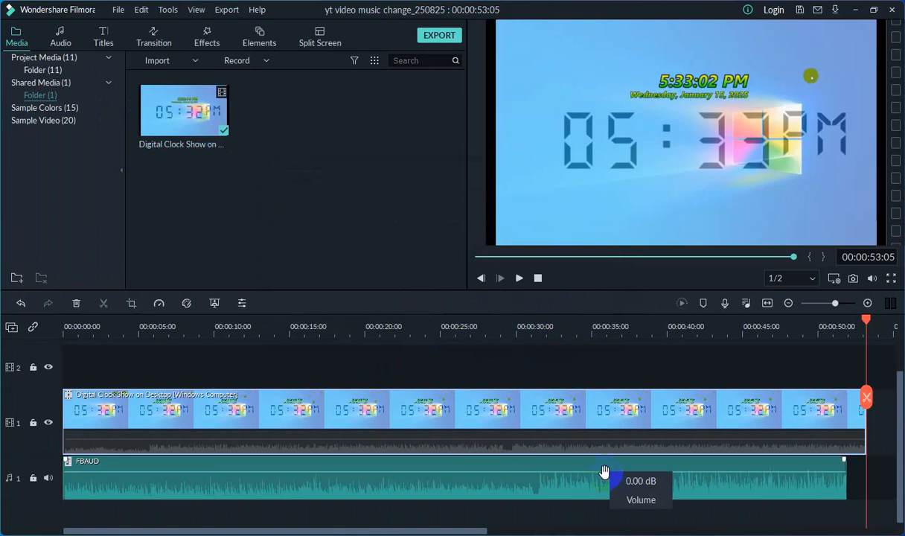
{"action": "left_click", "coordinate": [616, 485]}
{"action": "left_click_drag", "start_coordinate": [848, 486], "coordinate": [872, 512]}
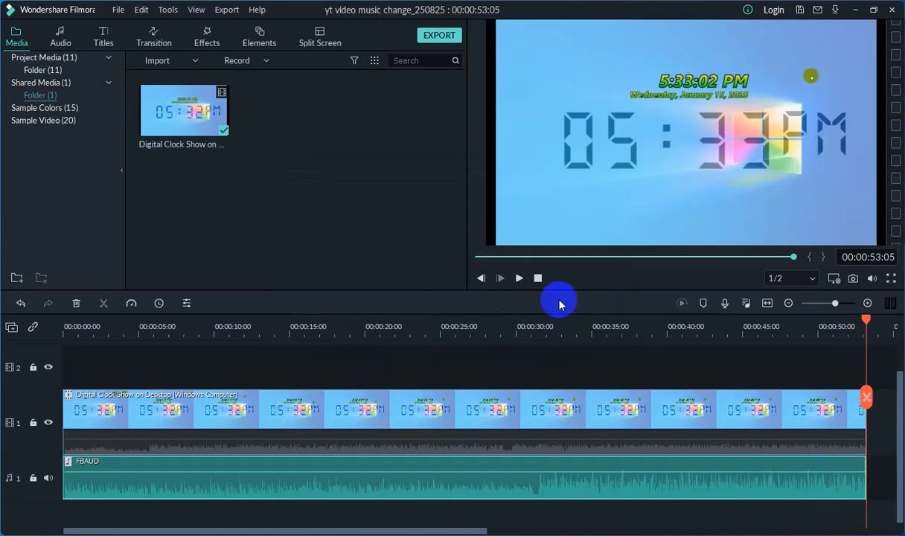
Export the project as a local MP4, using the copied title "Digital Clock Show on Desktop {Windows Computer}" as its name
{"action": "left_click", "coordinate": [431, 35]}
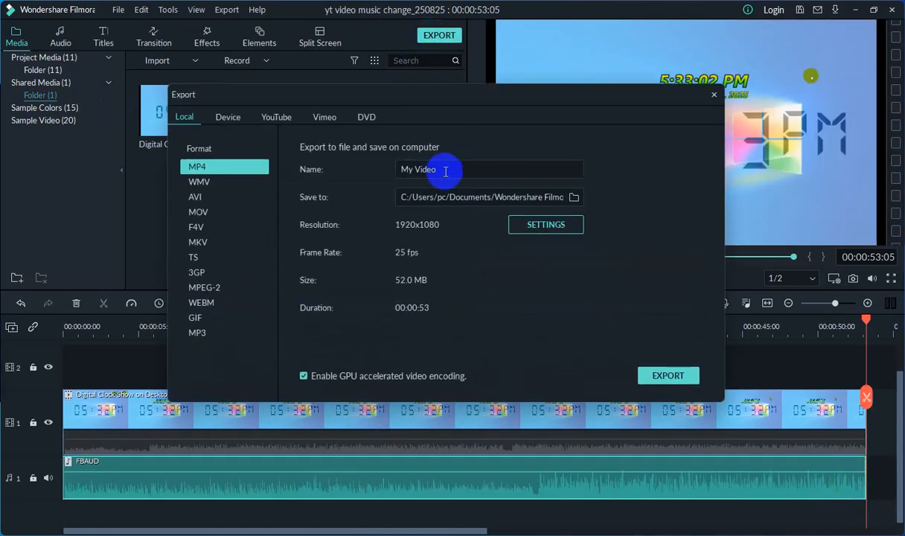
{"action": "key", "text": "ctrl+a"}
{"action": "key", "text": "ctrl+v"}
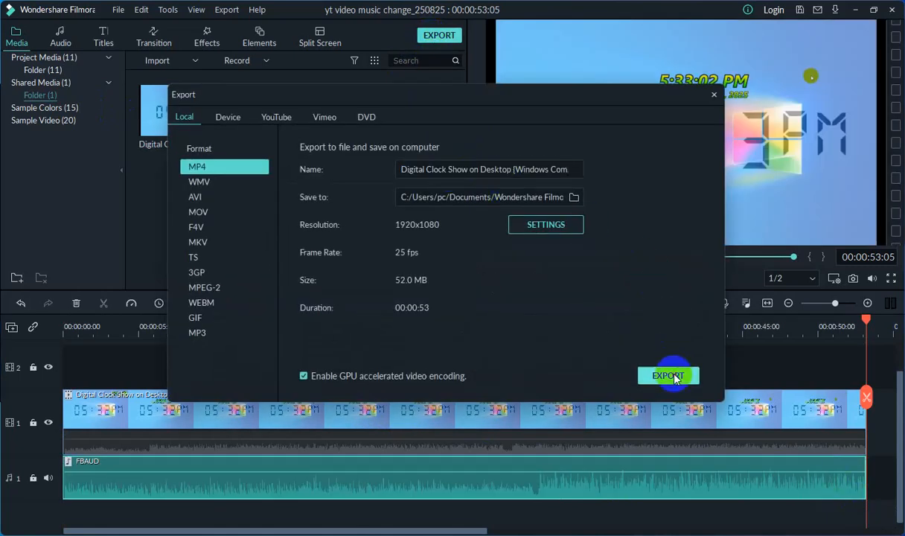
{"action": "left_click", "coordinate": [668, 373]}
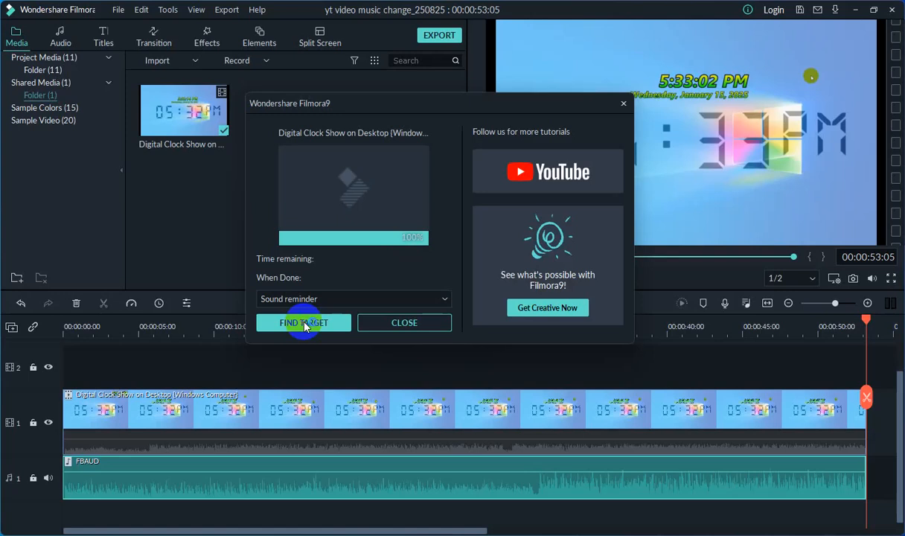
Locate the exported clock video in the Output folder and complete its name to "Digital Clock Show on Desktop {Windows Computer}"
{"action": "left_click", "coordinate": [304, 323]}
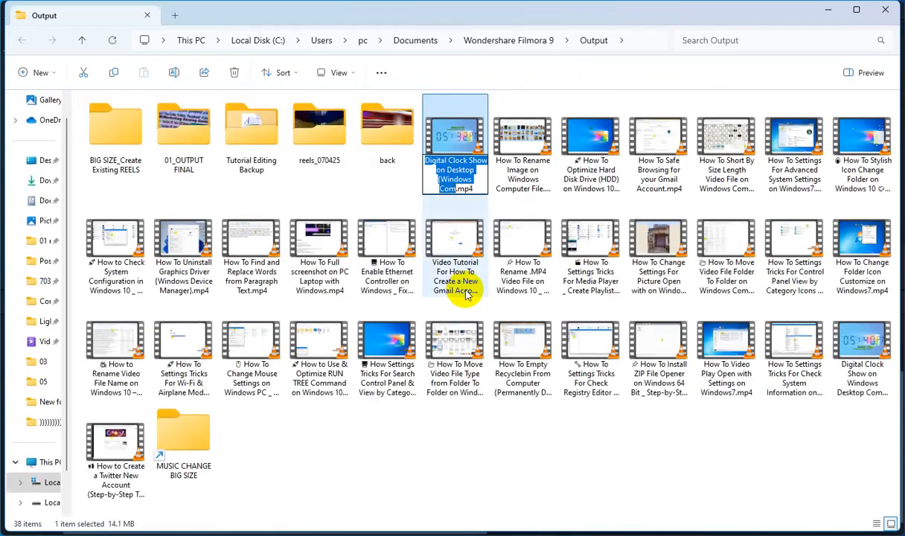
{"action": "left_click", "coordinate": [588, 436]}
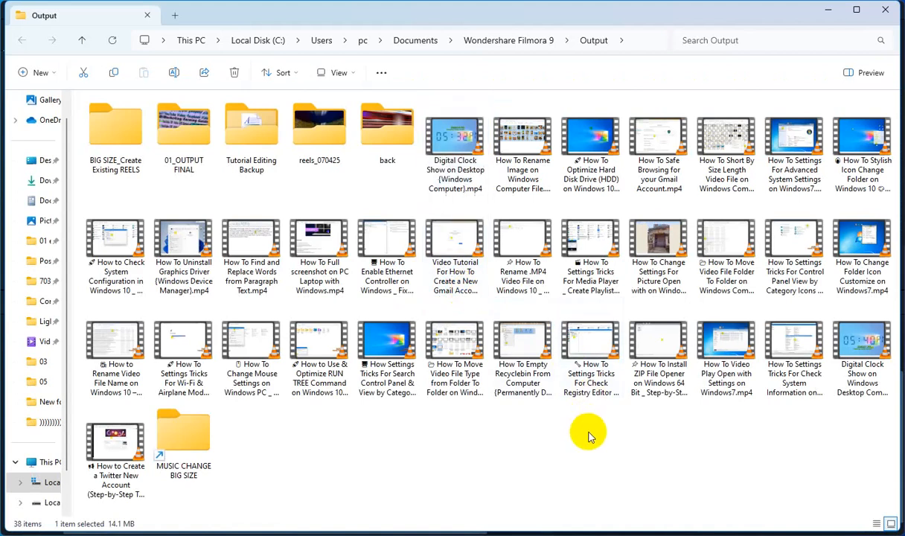